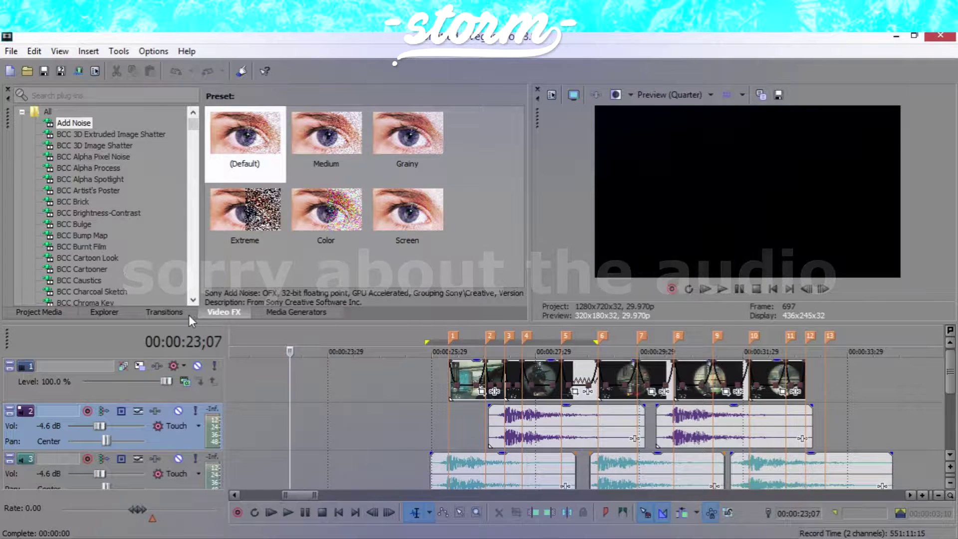
# Scroll the Video FX plug-in list down toward the Sapphire S_ effects.
pyautogui.moveTo(192, 123)
pyautogui.mouseDown()
pyautogui.moveTo(211, 198)
pyautogui.moveTo(189, 222)
pyautogui.moveTo(194, 245)
pyautogui.moveTo(193, 196)
pyautogui.moveTo(198, 232)
pyautogui.mouseUp()
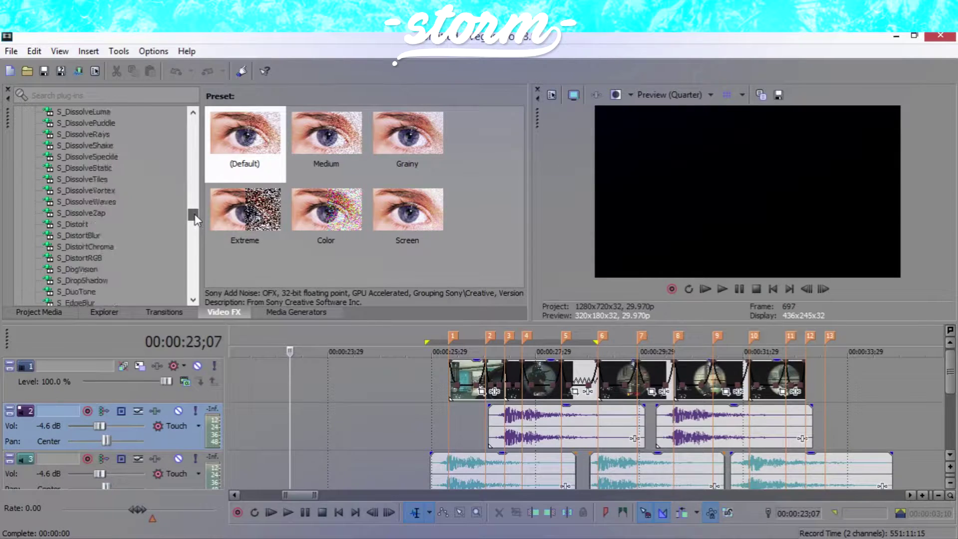
# Select the S_Shake plug-in to display its SHAKE HEAVY presets.
pyautogui.moveTo(198, 232); pyautogui.dragTo(201, 246)
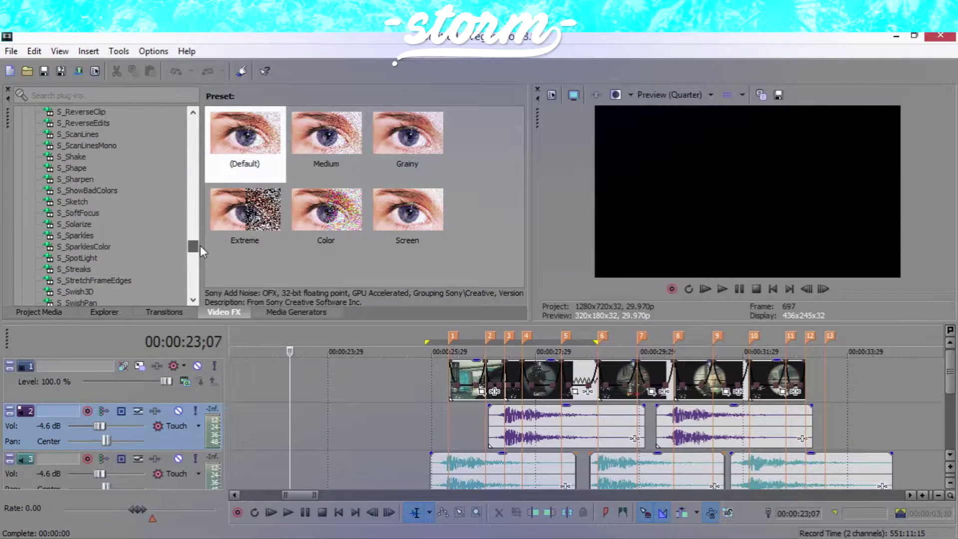
pyautogui.moveTo(201, 246); pyautogui.dragTo(199, 242)
pyautogui.click(71, 202)
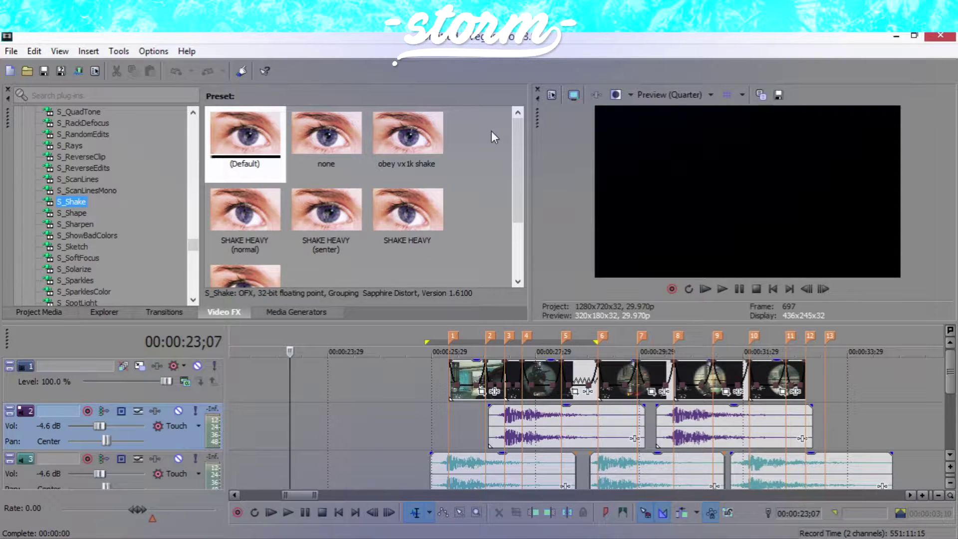
# Zoom the timeline and place the playback cursor at the first clip's start.
pyautogui.moveTo(521, 133); pyautogui.dragTo(517, 132)
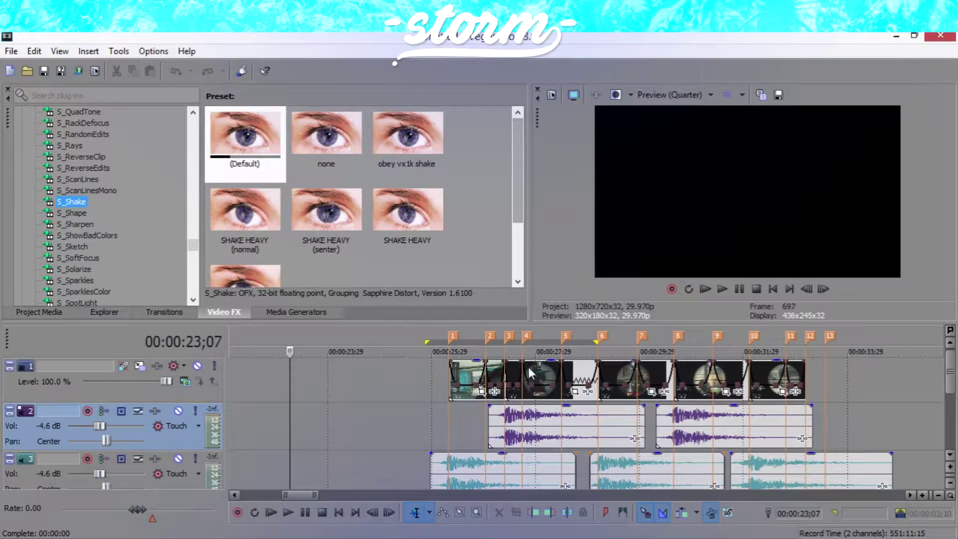
pyautogui.click(469, 379)
pyautogui.click(546, 369)
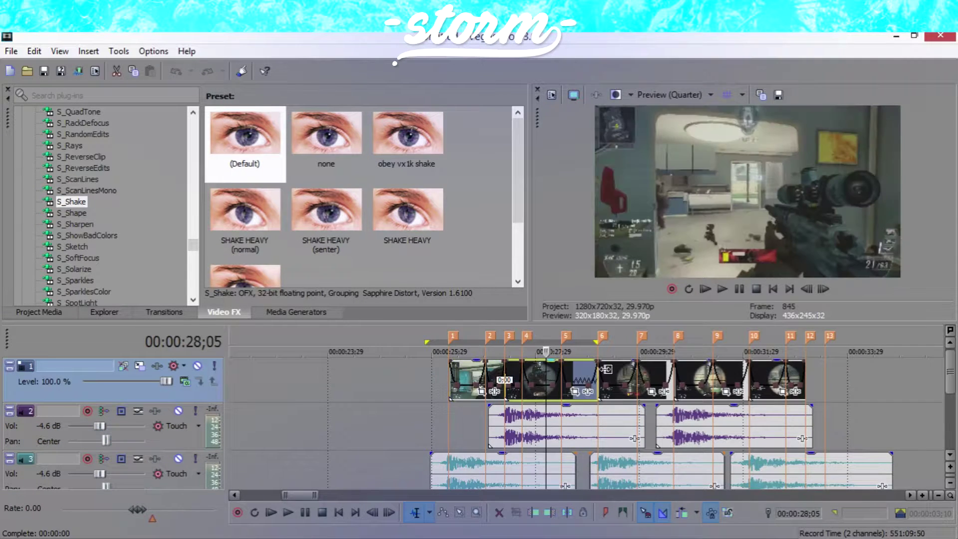
pyautogui.click(623, 370)
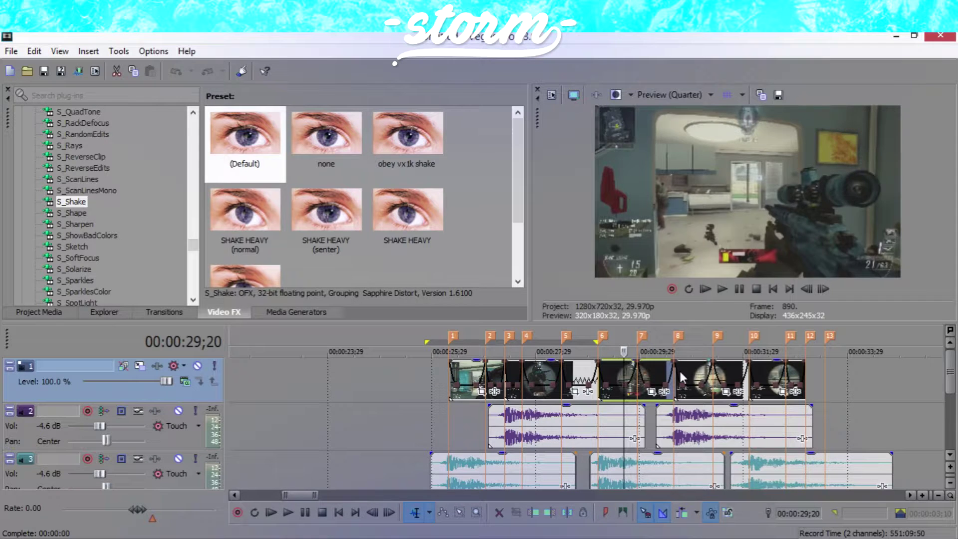
pyautogui.click(447, 379)
pyautogui.scroll(3, 450, 382)
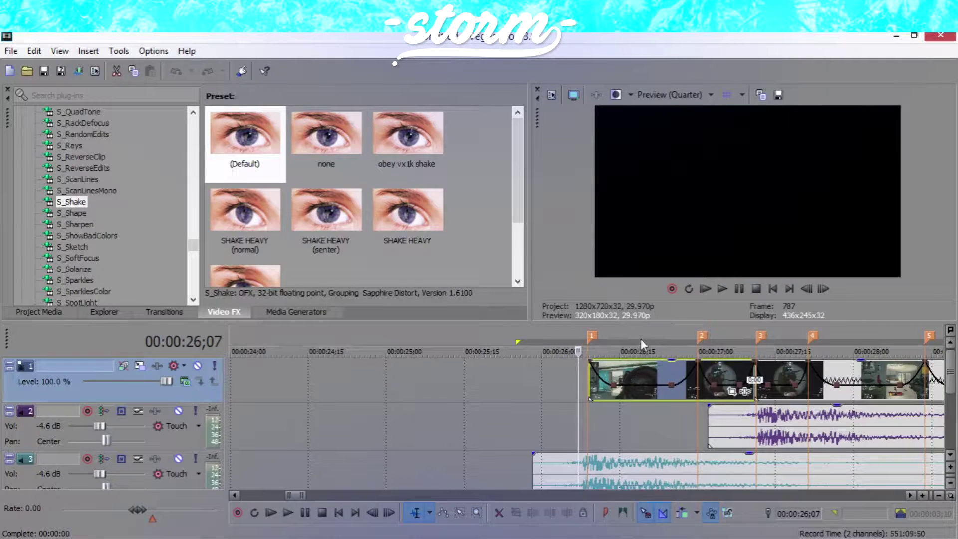
pyautogui.click(588, 374)
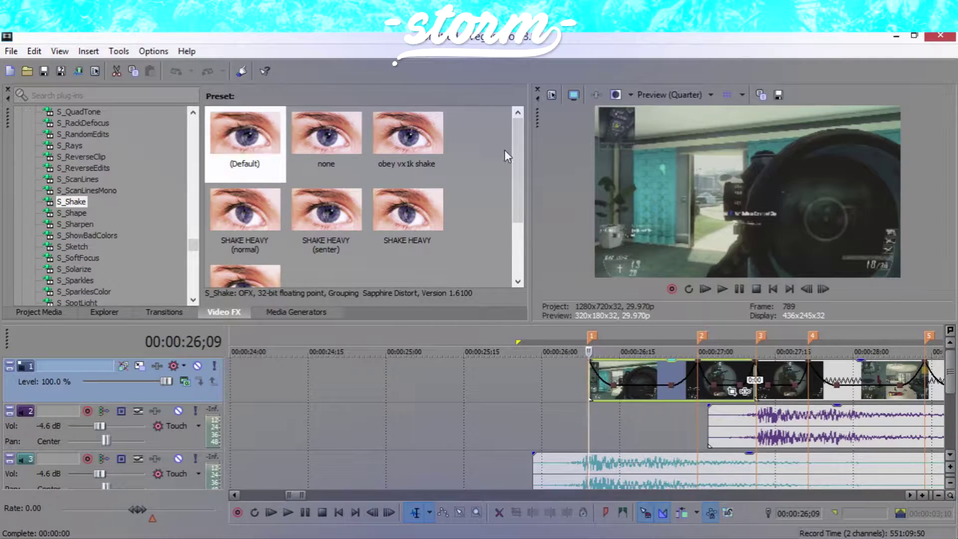
# Apply the SHAKE HEAVY (normal) S_Shake preset to the first clip and expand Tilt Shake.
pyautogui.moveTo(513, 143)
pyautogui.mouseDown()
pyautogui.moveTo(516, 185)
pyautogui.moveTo(514, 156)
pyautogui.mouseUp()
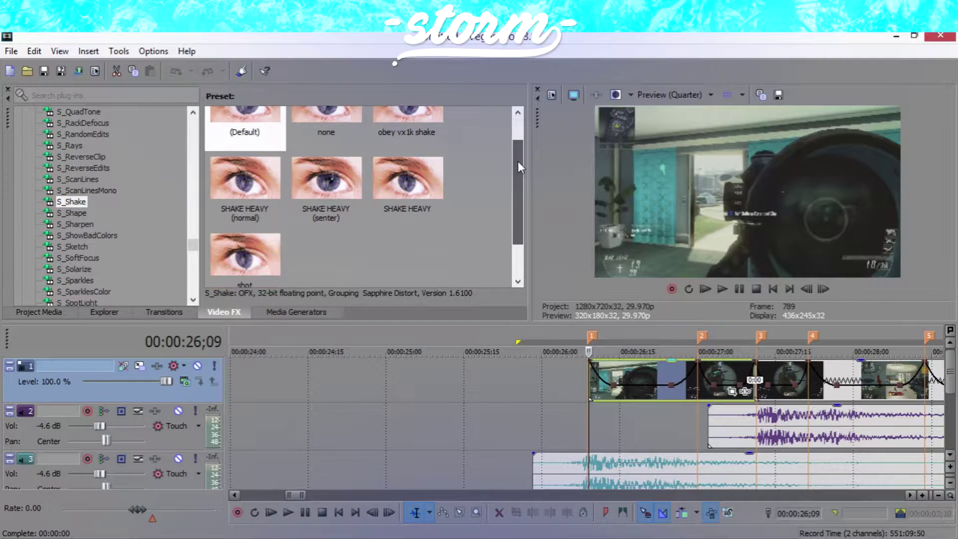
pyautogui.moveTo(226, 127); pyautogui.dragTo(602, 374)
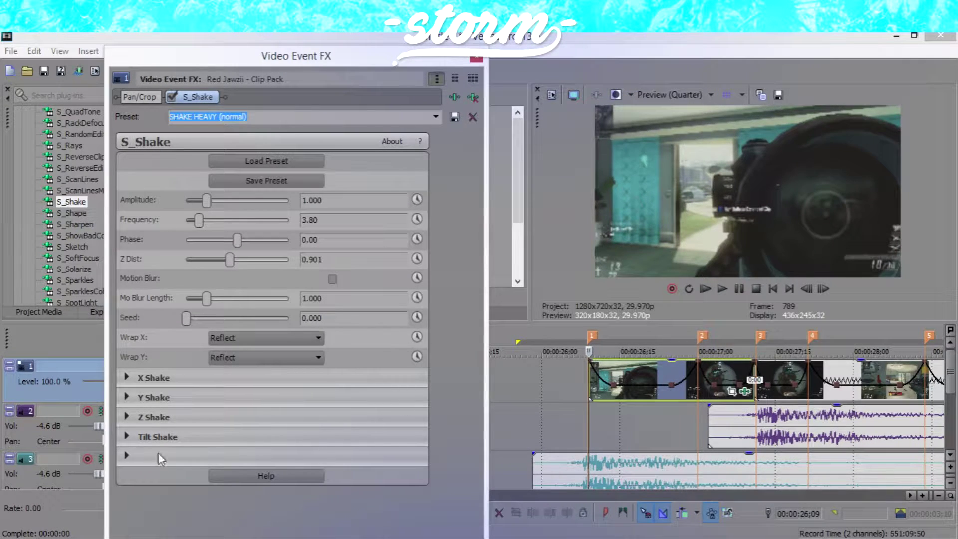
pyautogui.click(127, 436)
# Collapse the shake sections, reposition the Video Event FX window, and jump to the next clip.
pyautogui.moveTo(478, 332); pyautogui.dragTo(472, 439)
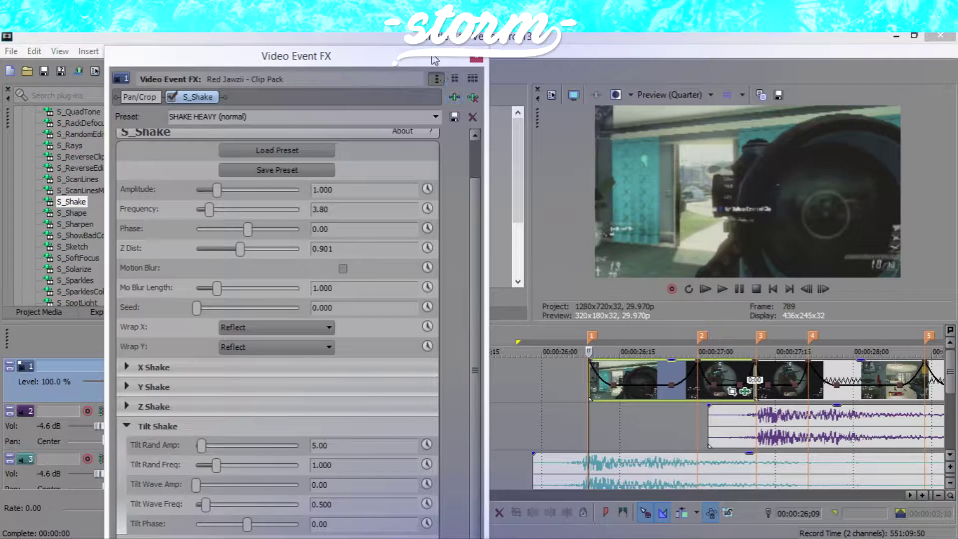
pyautogui.moveTo(432, 56); pyautogui.dragTo(430, 48)
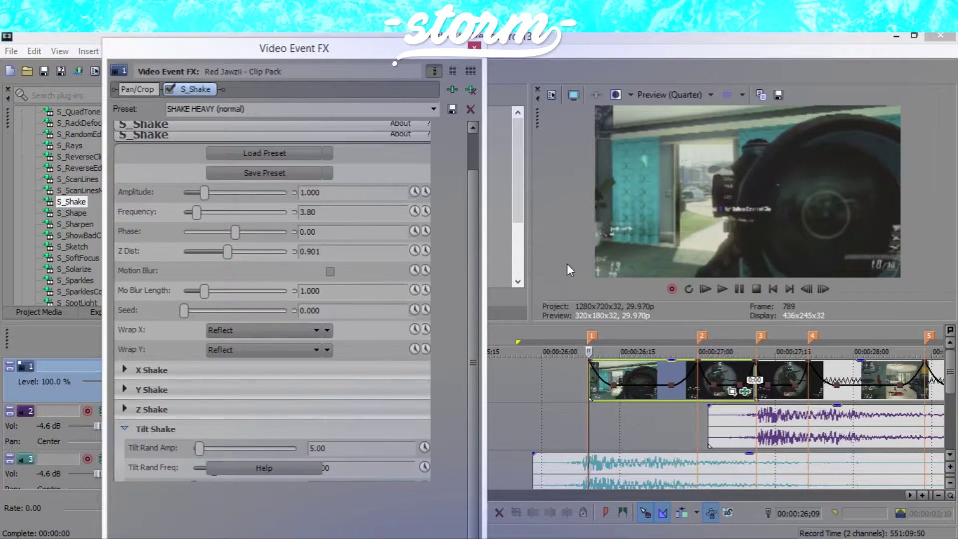
pyautogui.moveTo(422, 50); pyautogui.dragTo(426, 57)
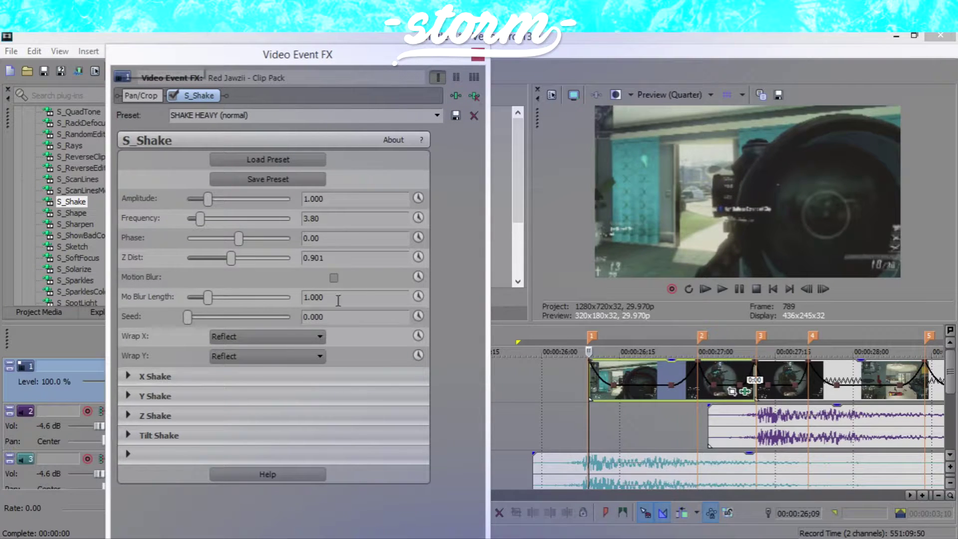
pyautogui.hotkey('ctrl', 'Right')
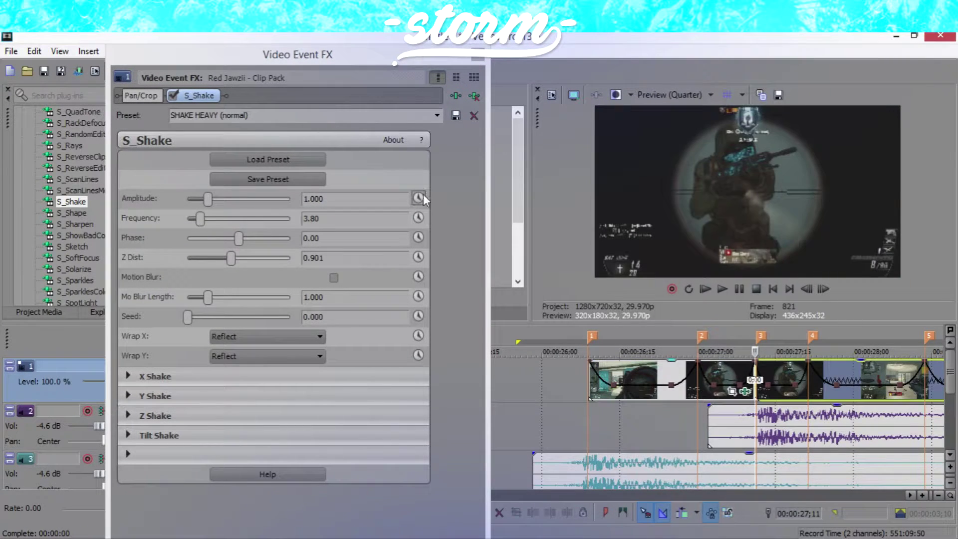
# Enable keyframing on Amplitude, Frequency and Z Dist, then set the shake preset to none.
pyautogui.click(420, 198)
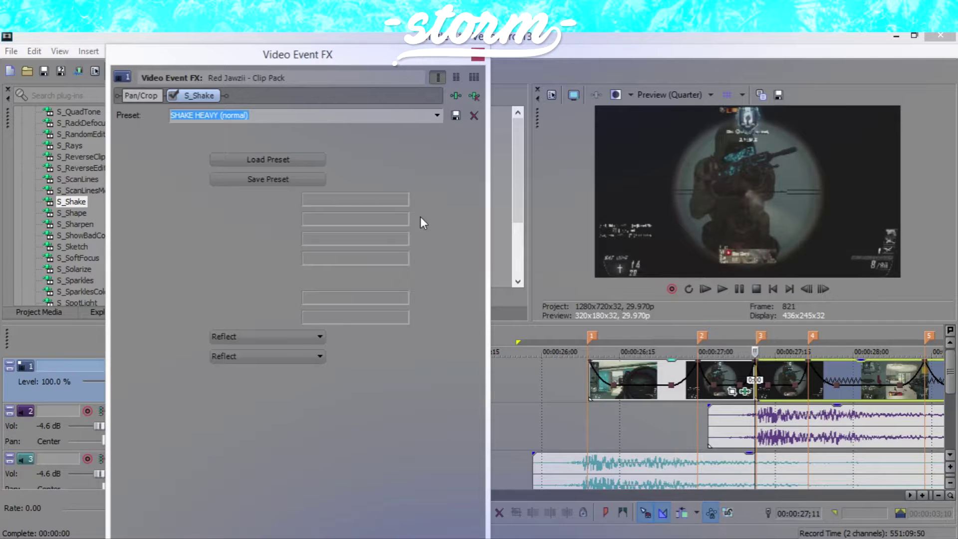
pyautogui.click(419, 217)
pyautogui.click(419, 255)
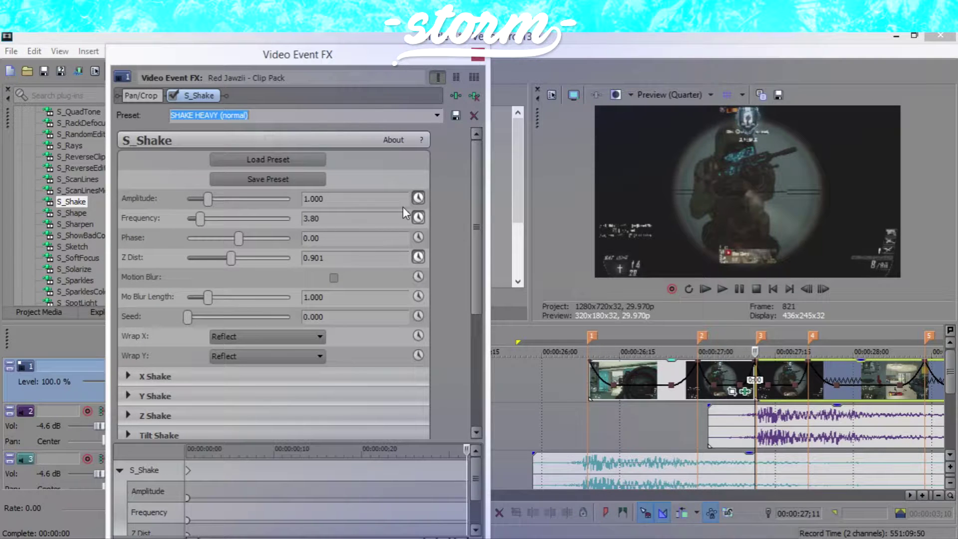
pyautogui.click(439, 116)
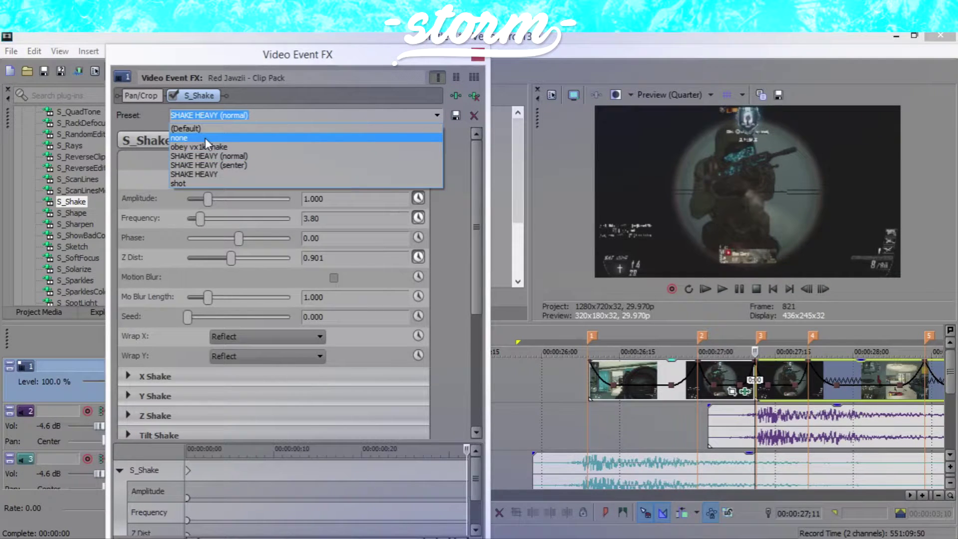
pyautogui.click(205, 137)
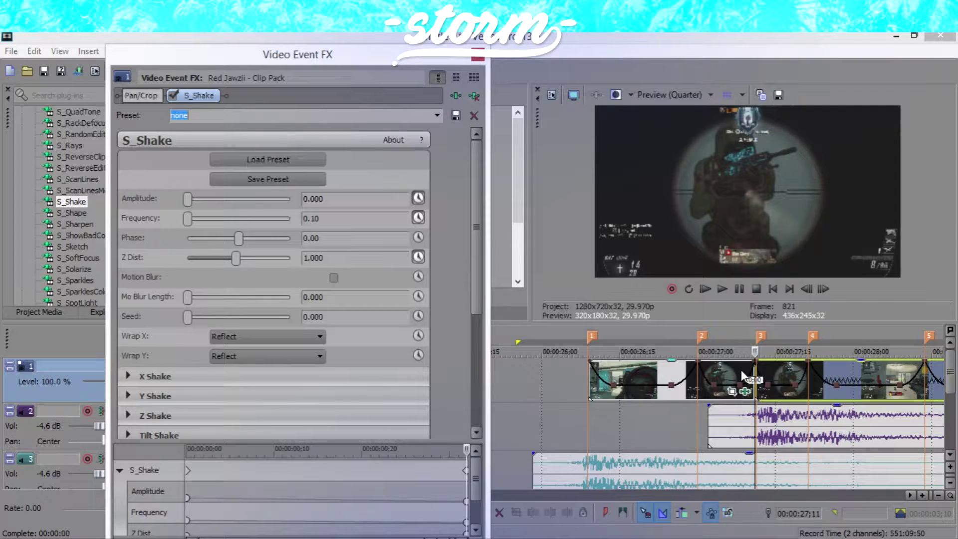
# Keyframe SHAKE HEAVY (senter) one frame into the clip, then show the clip's Pan/Crop settings.
pyautogui.click(639, 367)
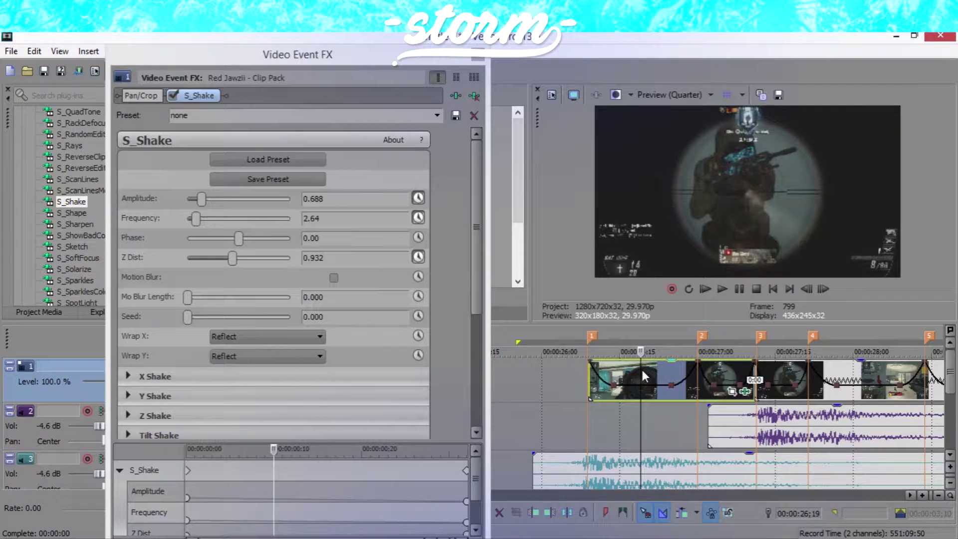
pyautogui.press('Right')
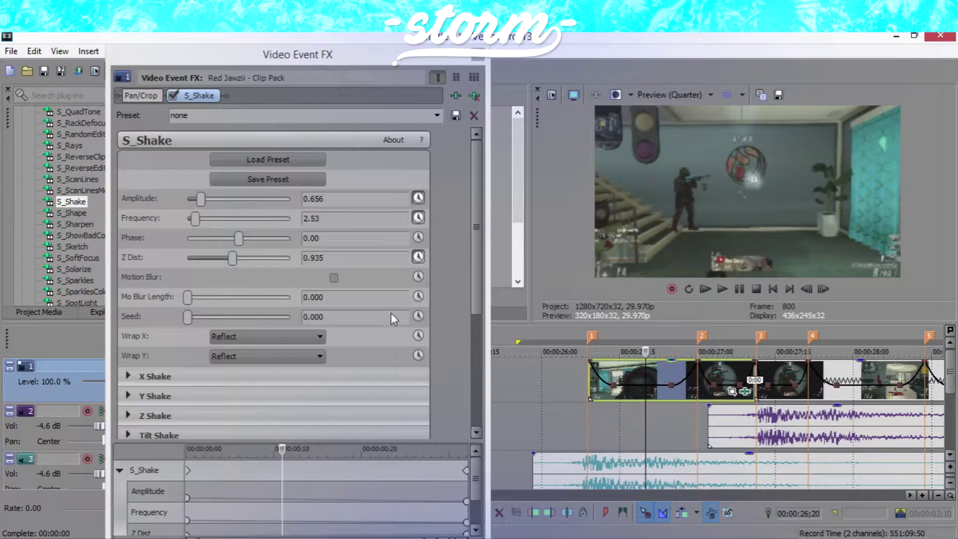
pyautogui.click(437, 114)
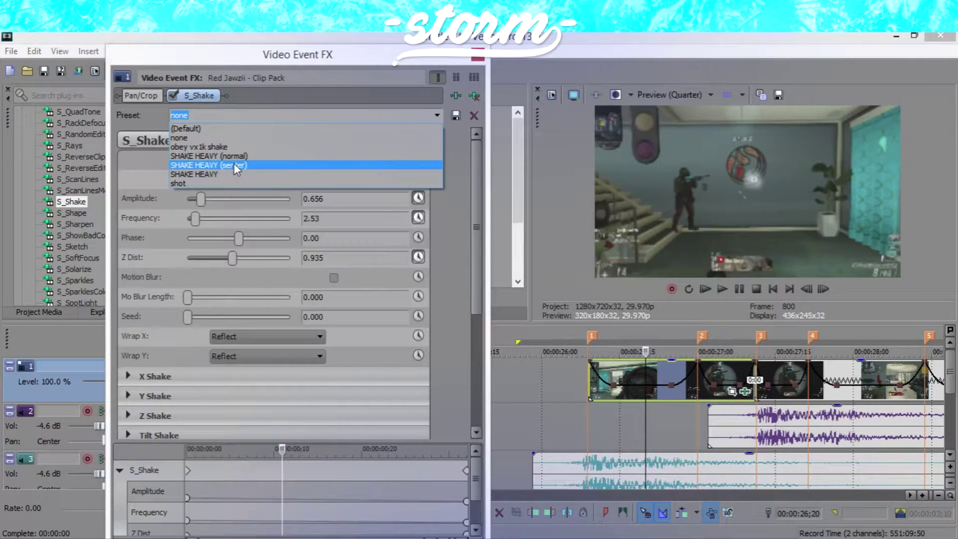
pyautogui.click(258, 164)
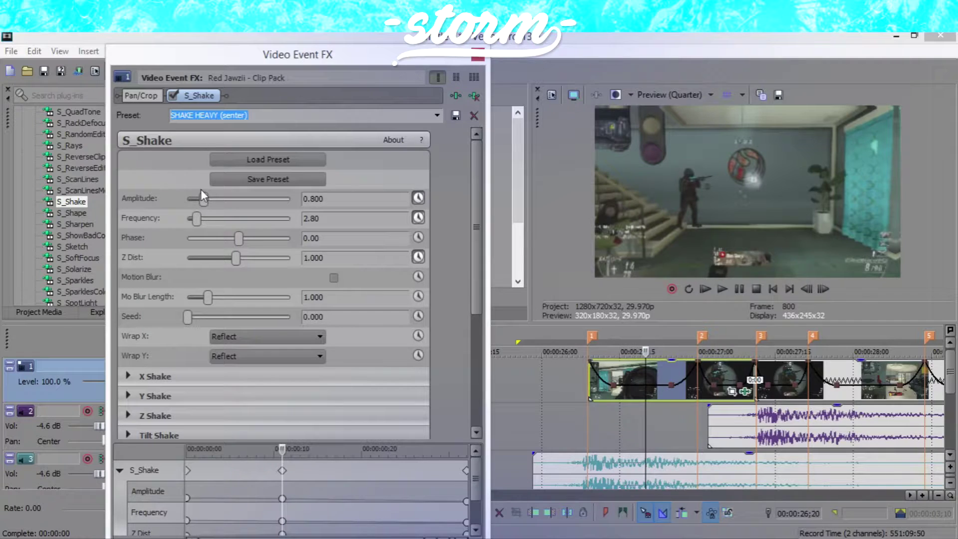
pyautogui.click(534, 376)
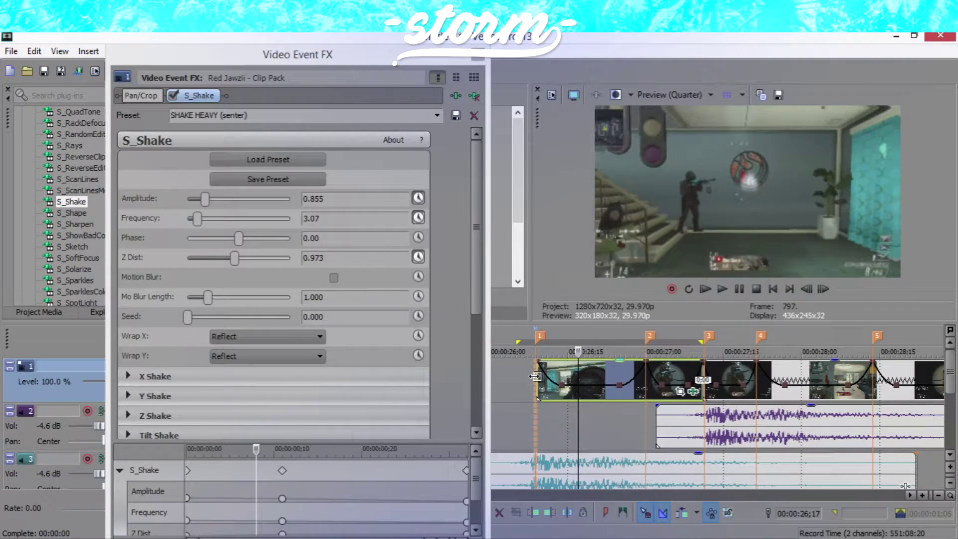
pyautogui.click(679, 390)
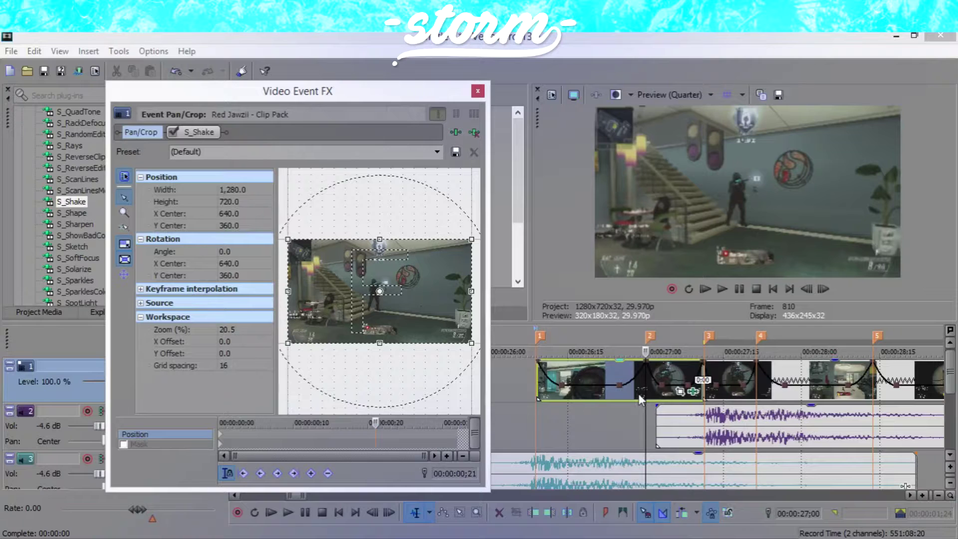
# Select the 26;09 to 27;11 region covering the clip's opening.
pyautogui.click(537, 380)
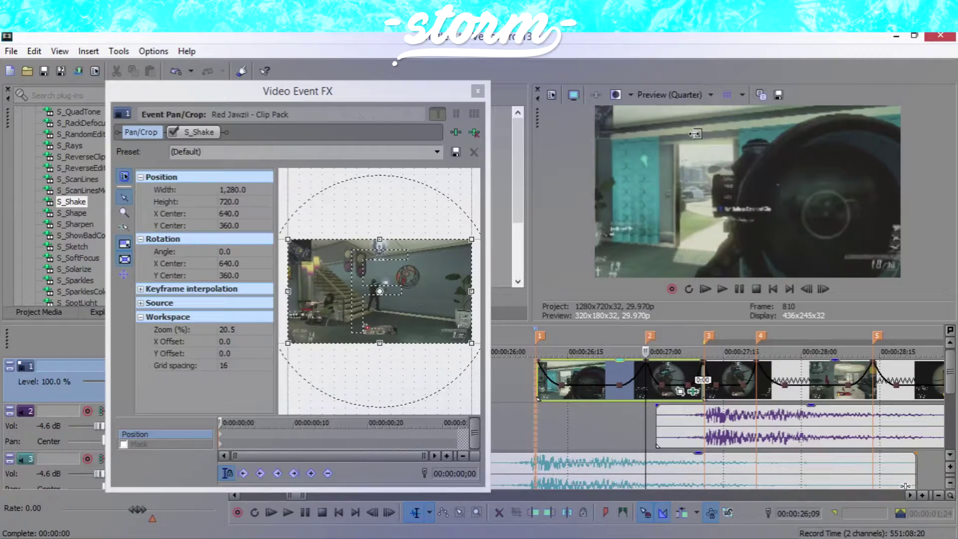
pyautogui.press('space')
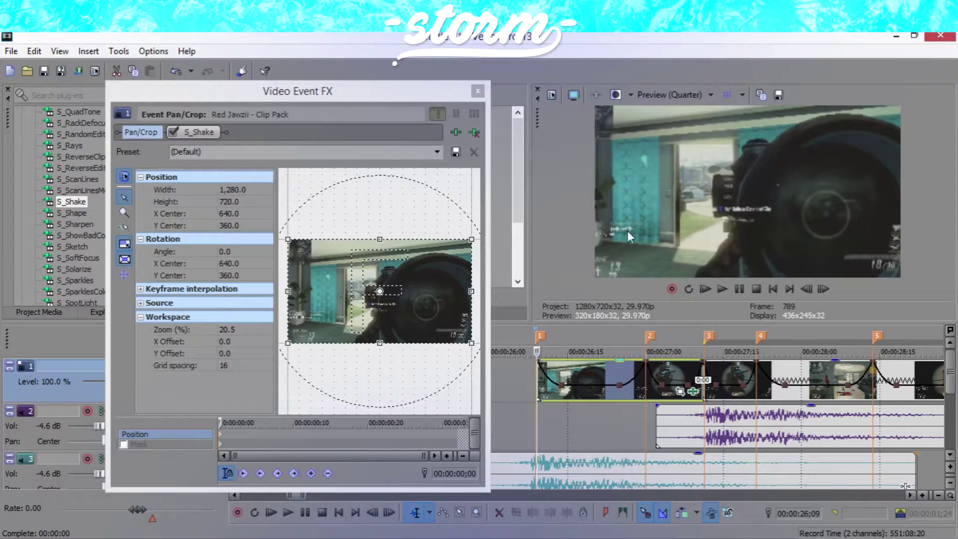
pyautogui.click(644, 383)
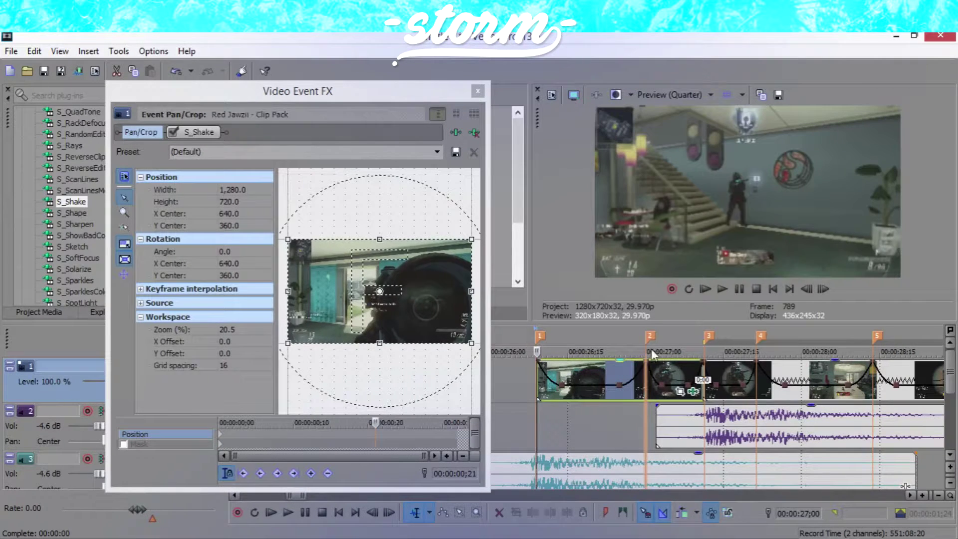
pyautogui.doubleClick(644, 384)
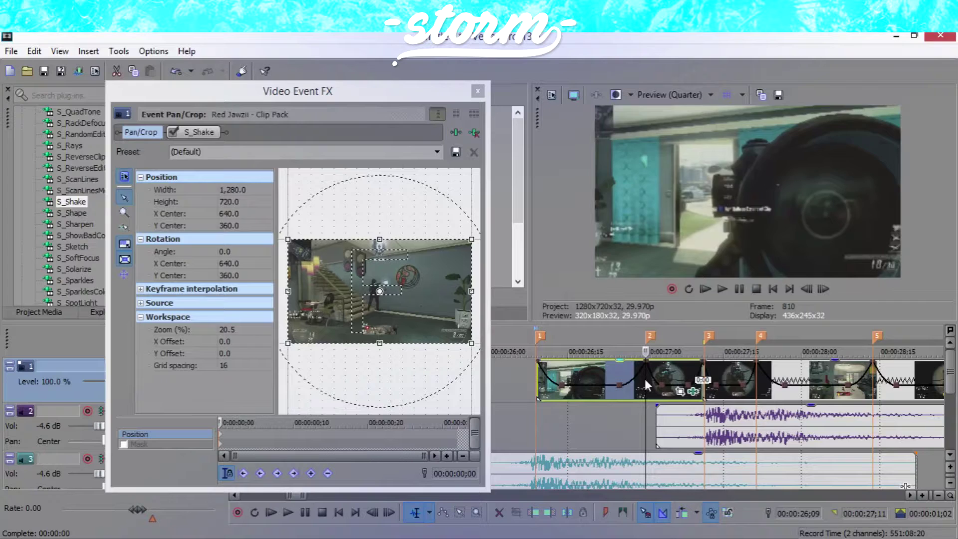
# Browse the Pan/Crop preset list and close it without choosing a preset.
pyautogui.click(235, 152)
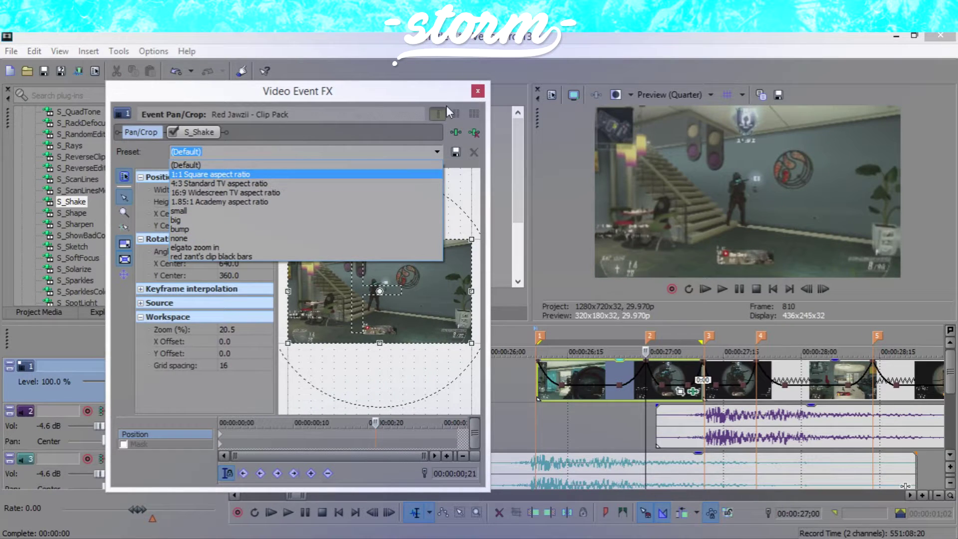
pyautogui.click(433, 92)
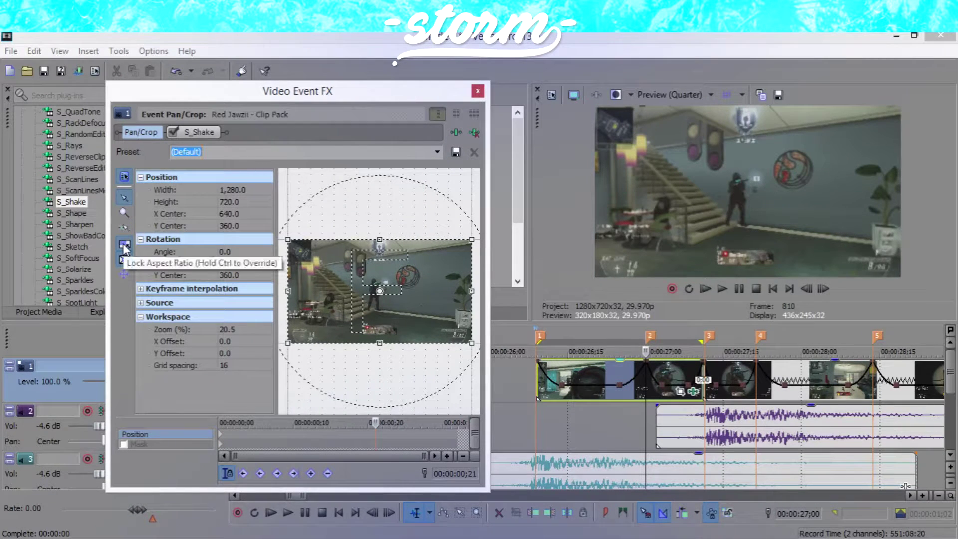
pyautogui.click(471, 236)
# Shrink the Pan/Crop frame slightly and apply the bump zoom preset.
pyautogui.moveTo(471, 236); pyautogui.dragTo(468, 237)
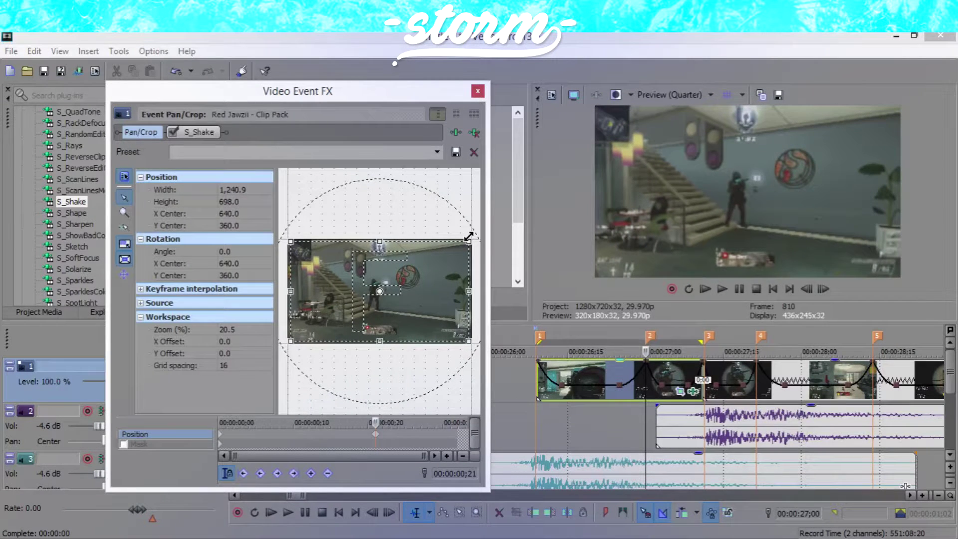
pyautogui.click(437, 151)
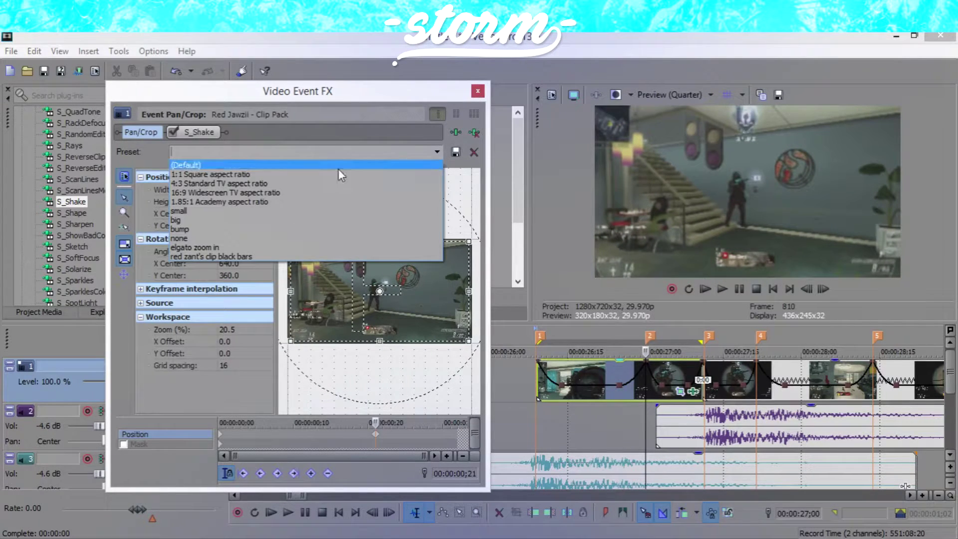
pyautogui.click(199, 229)
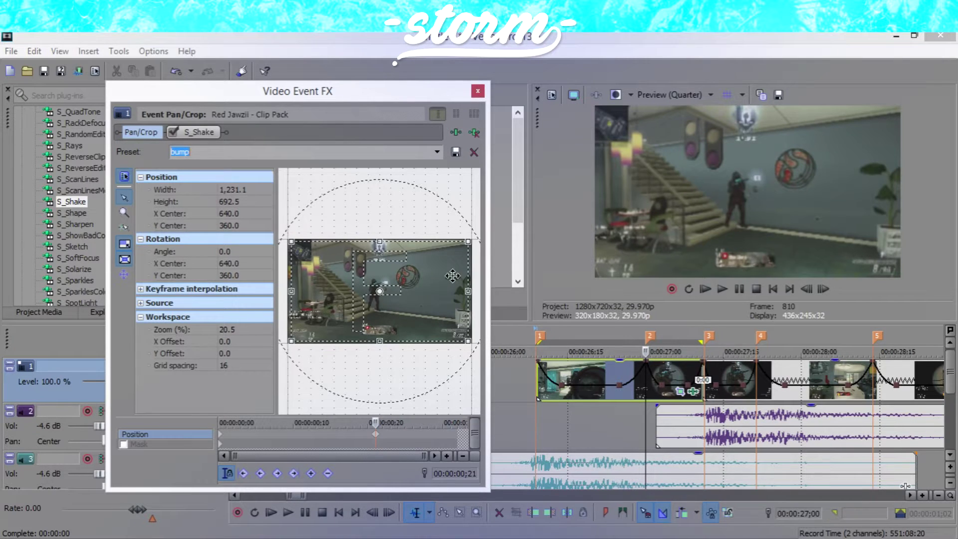
# Restore full-frame framing one frame before the bump zoom keyframe.
pyautogui.click(376, 434)
pyautogui.press('Left')
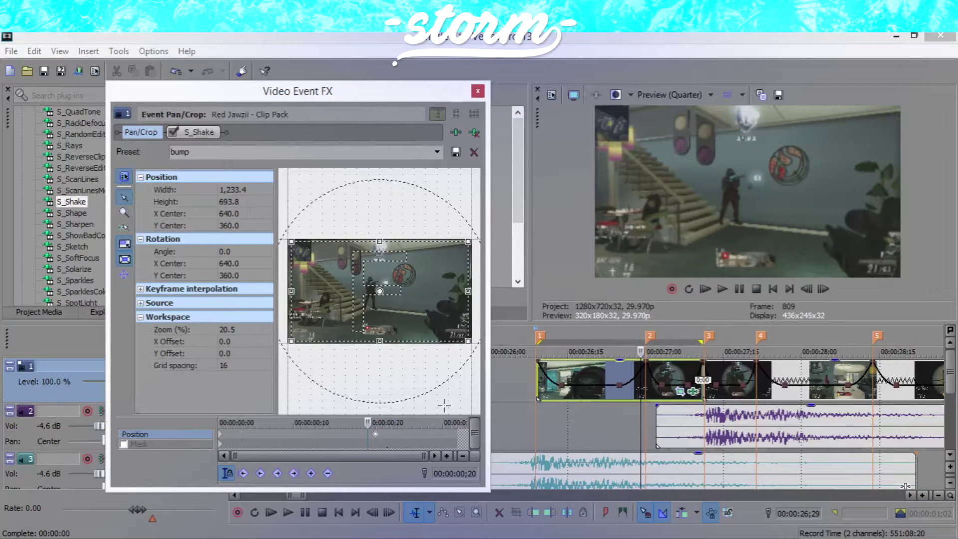
pyautogui.rightClick(387, 309)
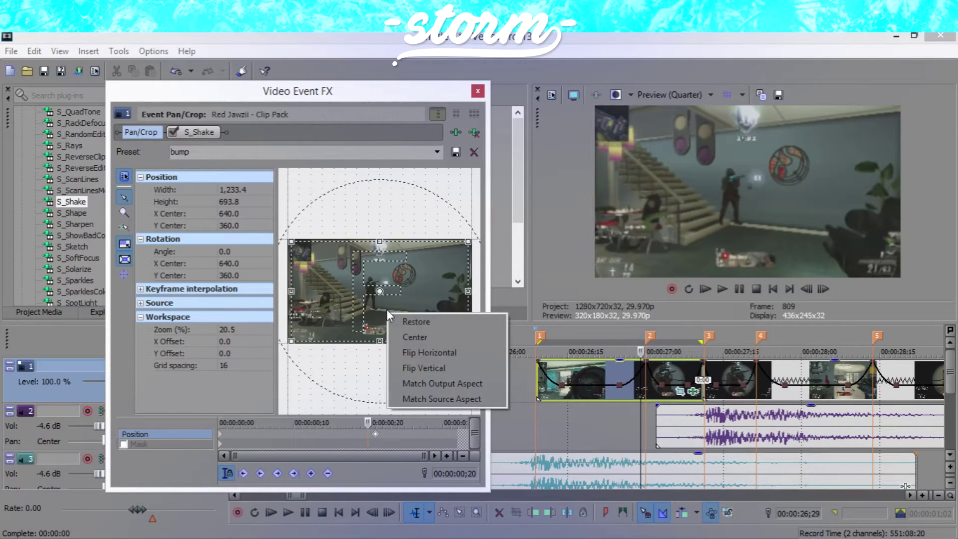
pyautogui.click(410, 321)
pyautogui.click(459, 431)
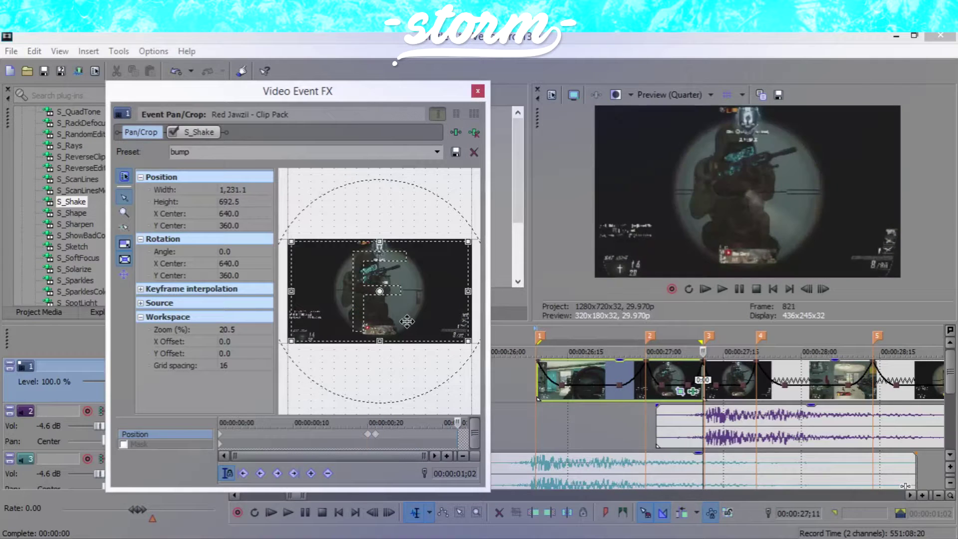
pyautogui.rightClick(409, 321)
pyautogui.click(477, 91)
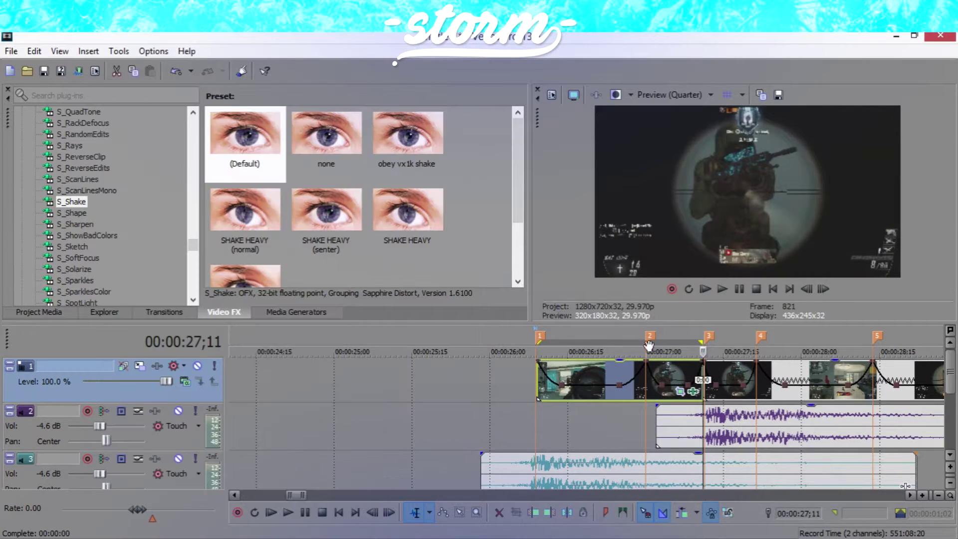
pyautogui.click(634, 373)
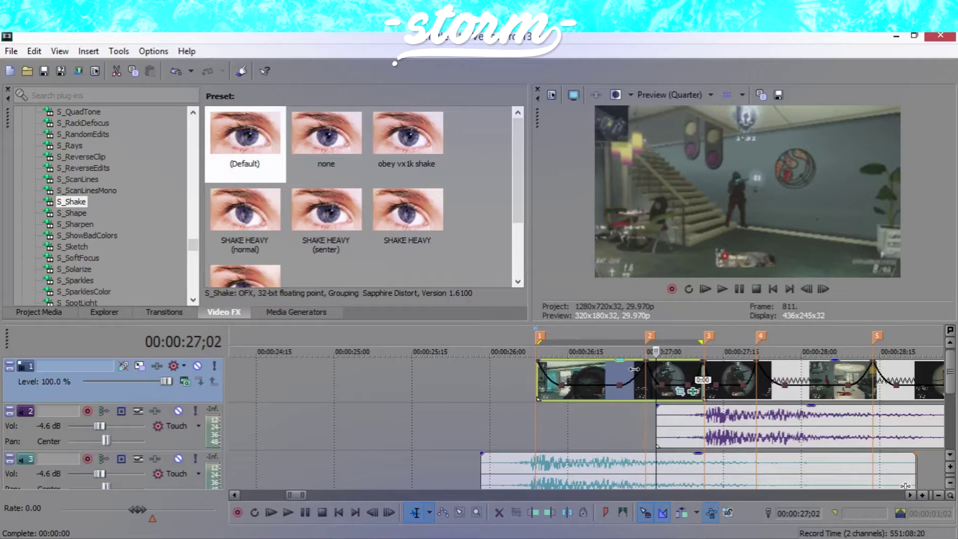
pyautogui.press('Left')
pyautogui.press('Left')
pyautogui.press('Left')
pyautogui.press('Left')
pyautogui.press('Left')
pyautogui.press('Right')
pyautogui.press('Right')
pyautogui.press('Right')
pyautogui.press('Right')
pyautogui.press('Right')
pyautogui.press('Right')
pyautogui.press('Right')
pyautogui.press('Right')
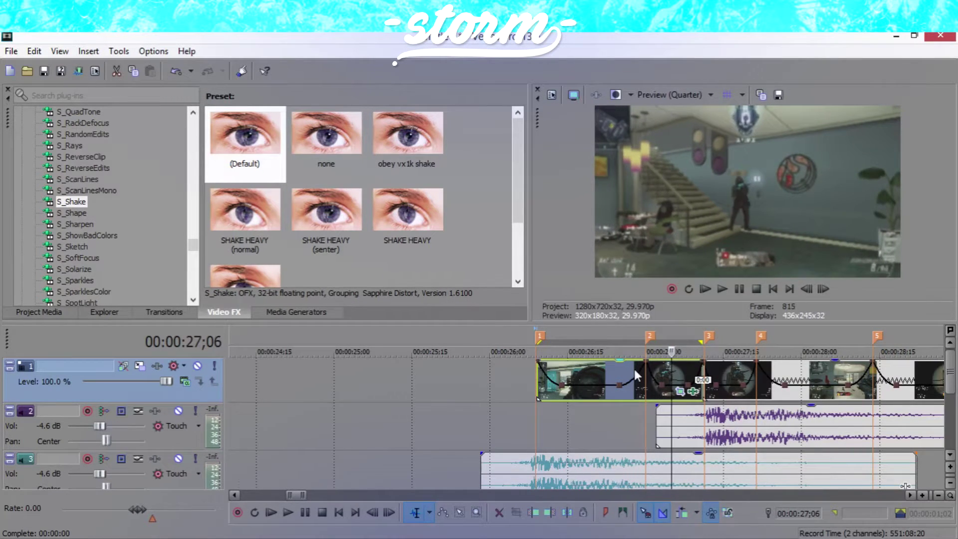
pyautogui.press('Right')
pyautogui.scroll(-3, 634, 369)
pyautogui.scroll(3, 633, 369)
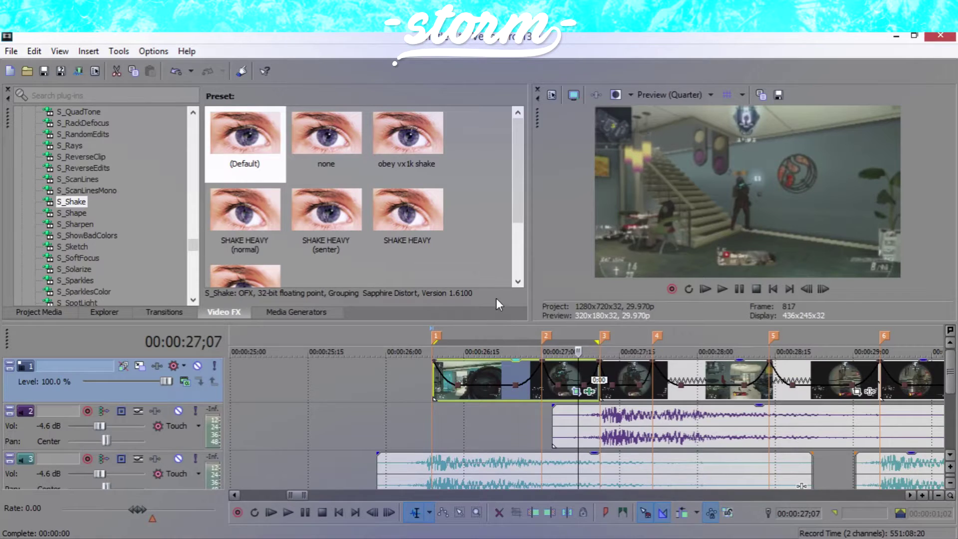
pyautogui.click(385, 385)
pyautogui.scroll(-2, 385, 384)
pyautogui.scroll(-2, 385, 384)
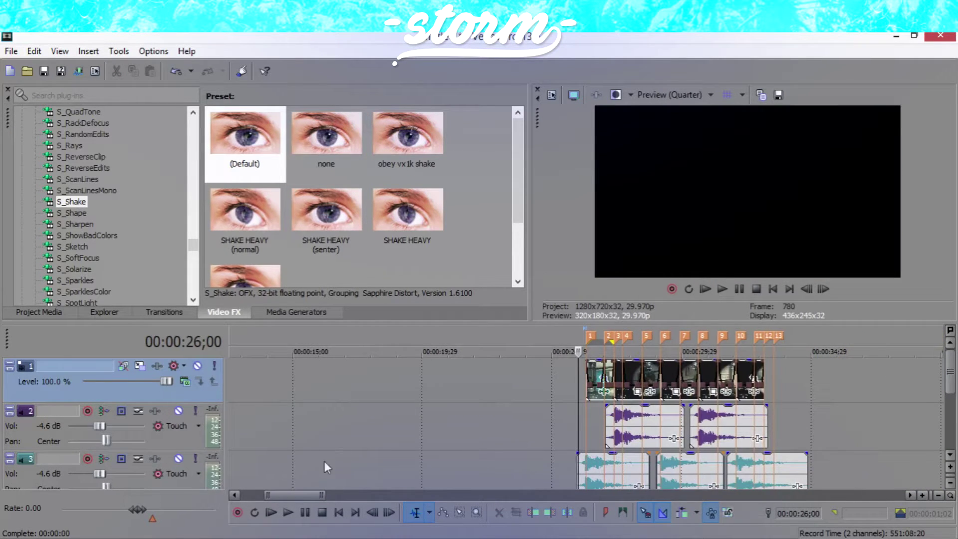
pyautogui.scroll(-1, 324, 460)
pyautogui.moveTo(315, 491); pyautogui.dragTo(317, 491)
pyautogui.click(326, 370)
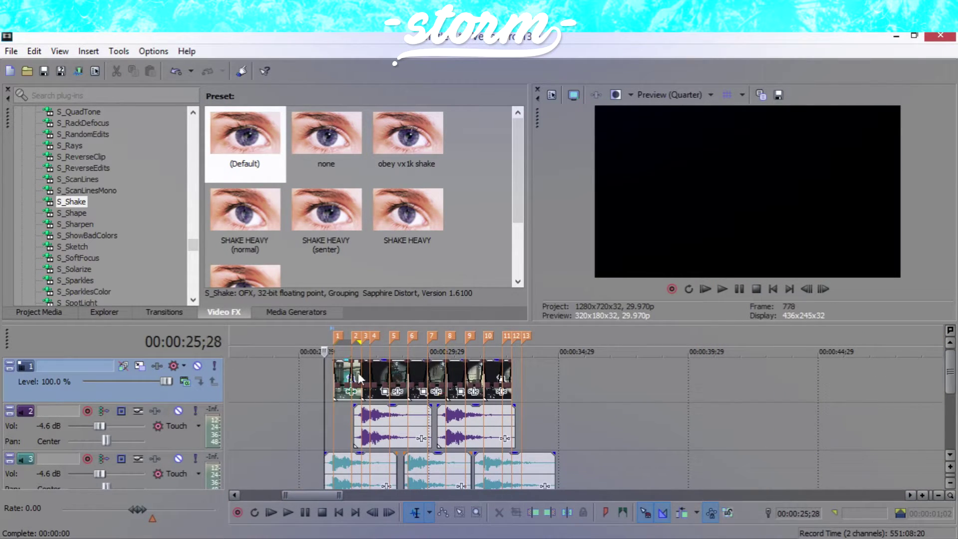
pyautogui.click(370, 370)
pyautogui.scroll(2, 371, 372)
pyautogui.scroll(2, 371, 372)
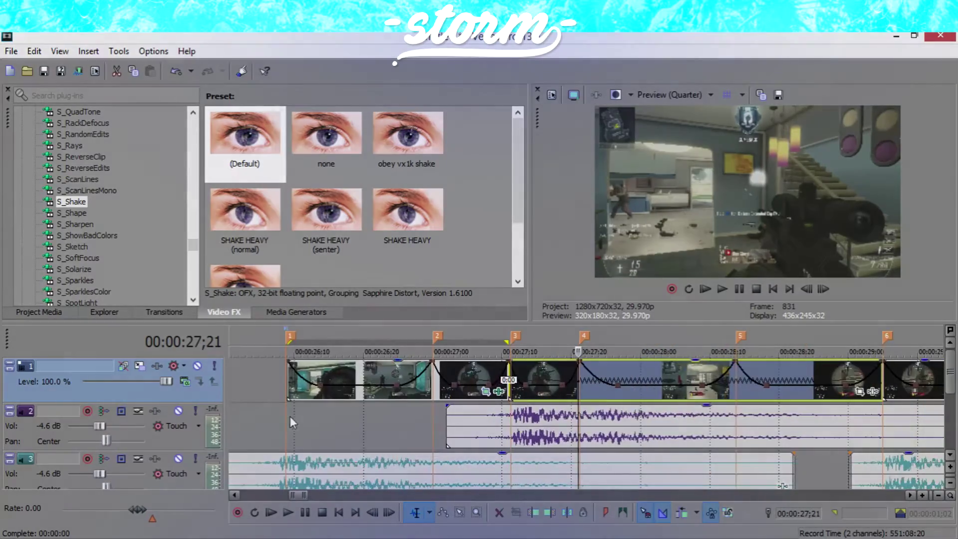